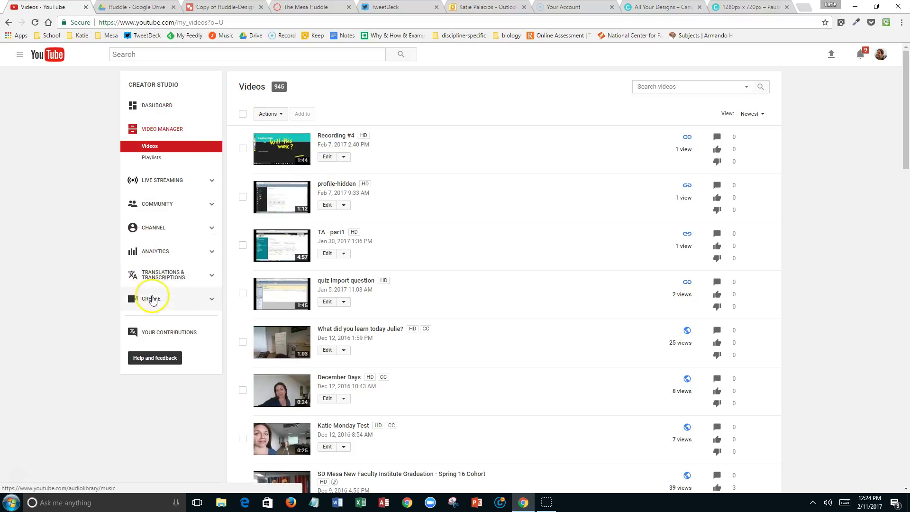
- Expand the Create tools in Creator Studio to reach the Audio Library page
{"action": "left_click", "coordinate": [152, 299]}
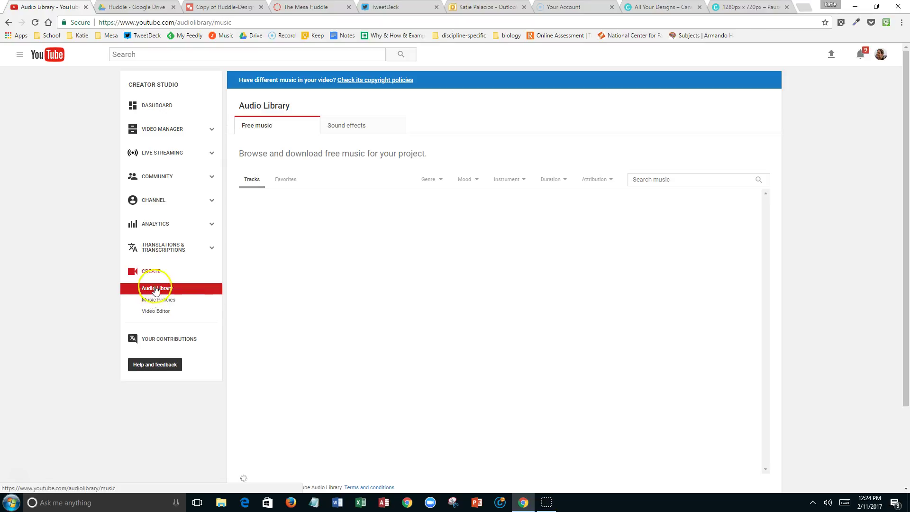
- Place the 'quiz import question' video on the Video Editor timeline, preview it, and close Quick fixes
{"action": "left_click", "coordinate": [156, 311]}
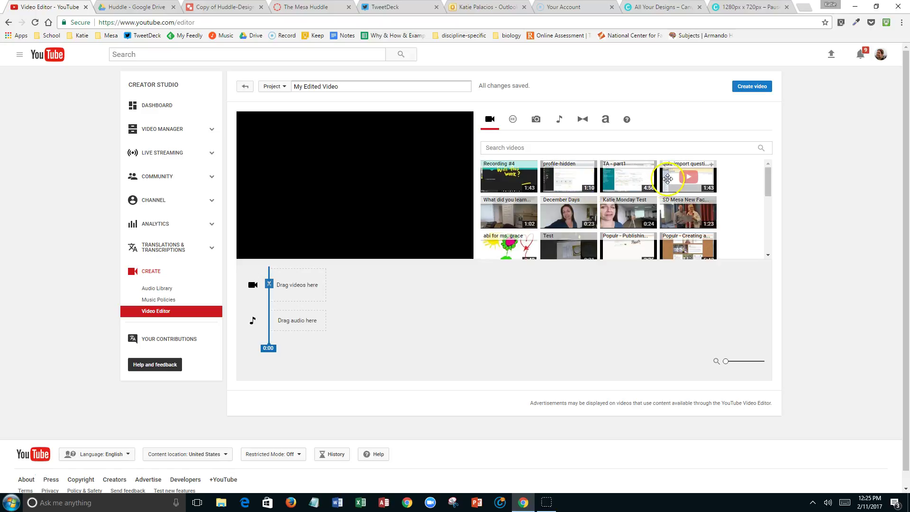
{"action": "left_click_drag", "start_coordinate": [667, 178], "coordinate": [297, 284]}
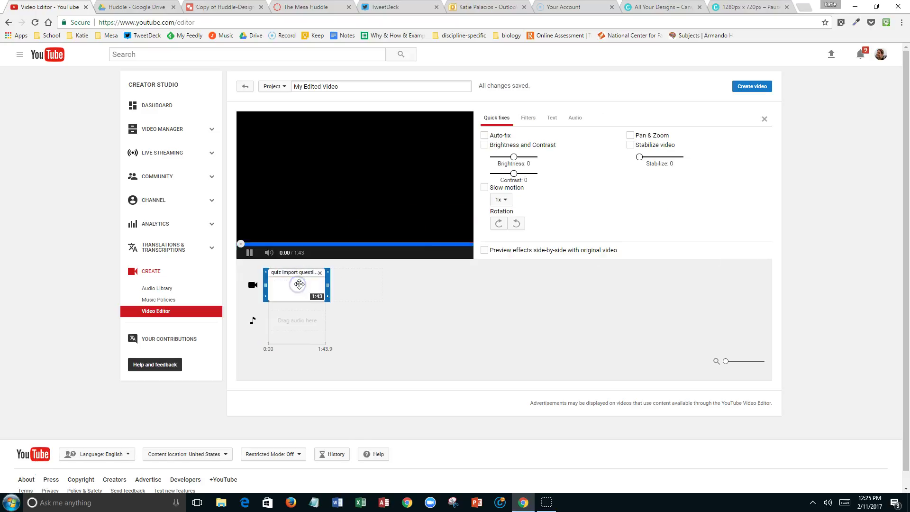
{"action": "left_click", "coordinate": [248, 255]}
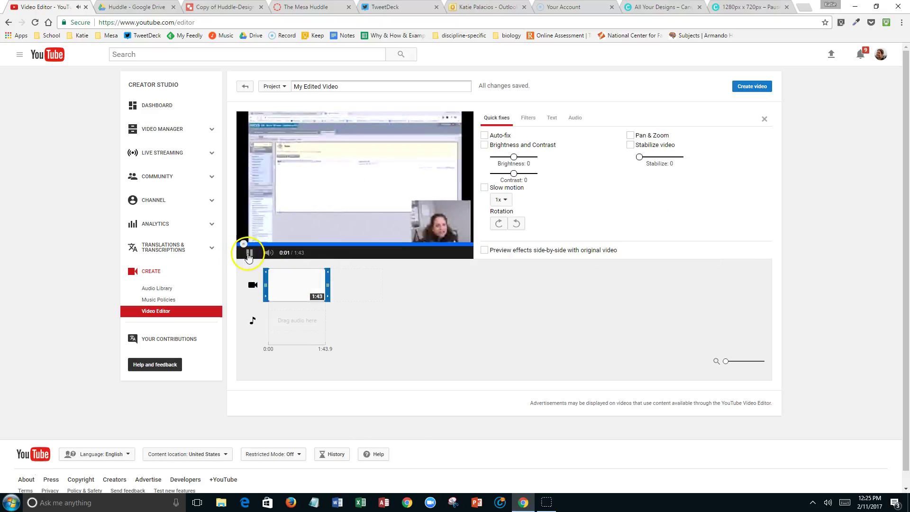
{"action": "left_click", "coordinate": [249, 255]}
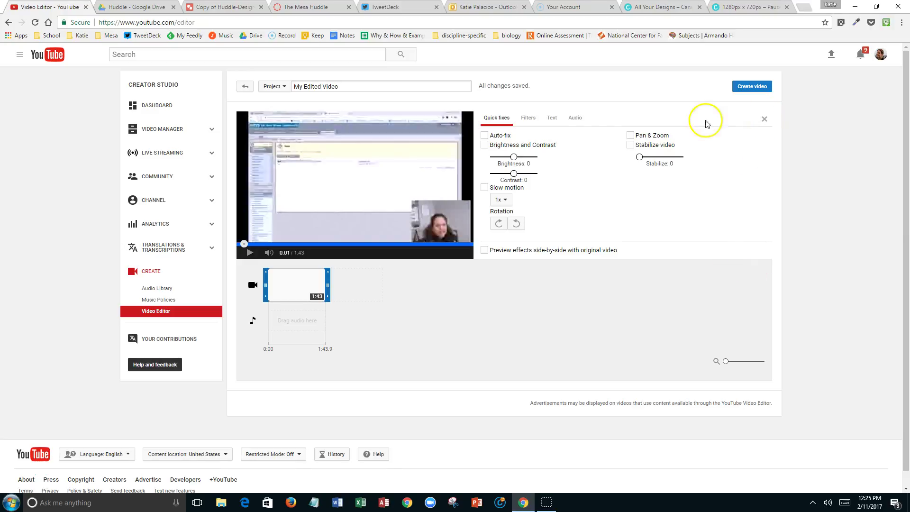
{"action": "left_click", "coordinate": [764, 119]}
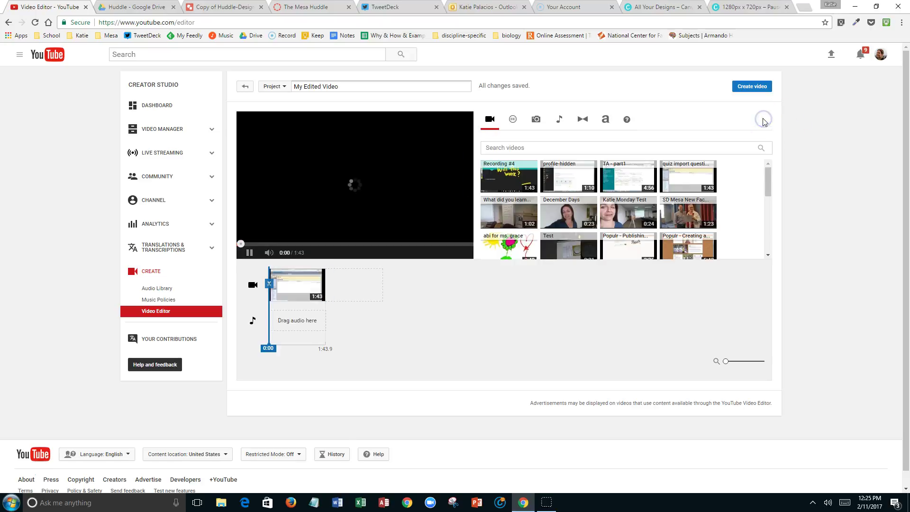
- Pause the preview, show the Photos tab with the 'Pause the video now' image, and seek to 0:44
{"action": "left_click", "coordinate": [248, 252]}
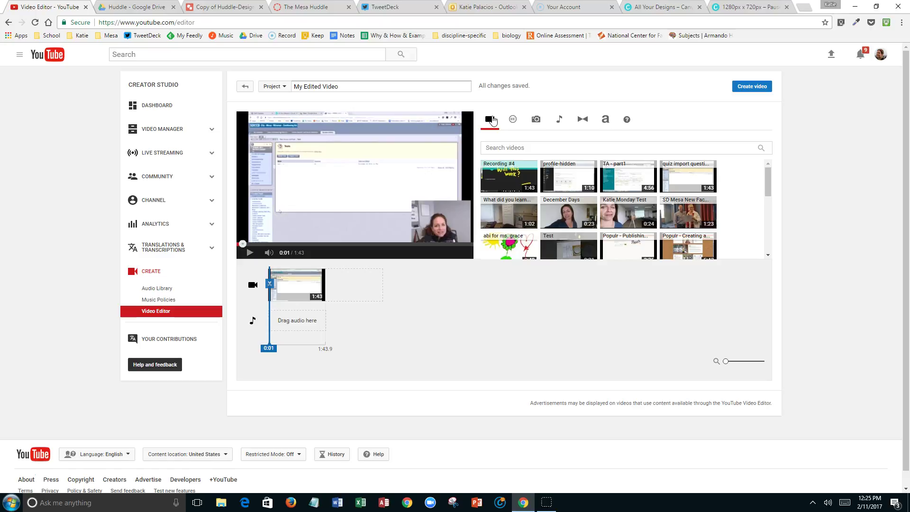
{"action": "left_click", "coordinate": [537, 122]}
{"action": "left_click", "coordinate": [536, 124]}
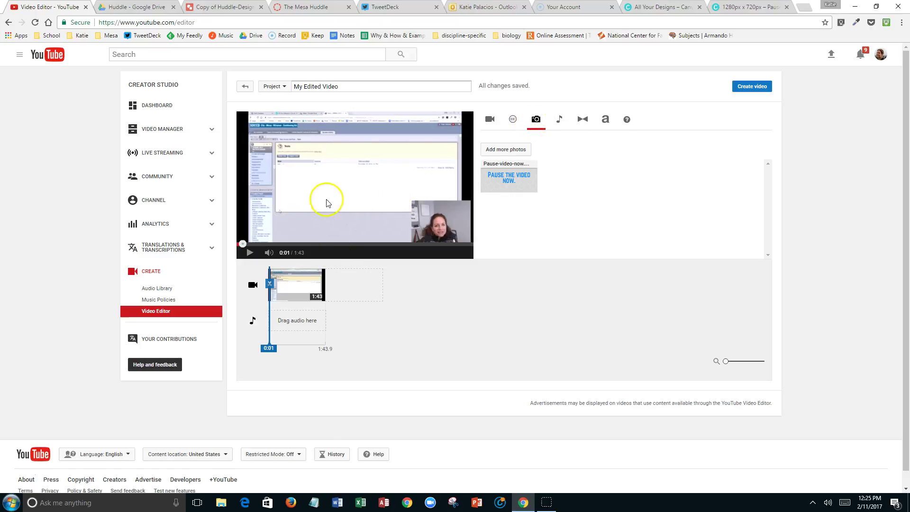
{"action": "left_click", "coordinate": [337, 244]}
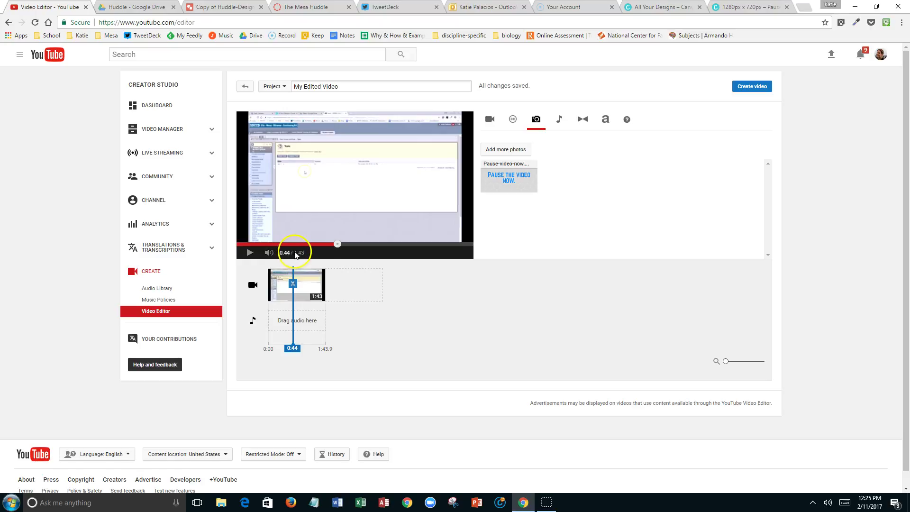
- Adjust the playhead and split the quiz clip at 0:46 into 0:46 and 0:57 parts
{"action": "mouse_move", "coordinate": [337, 245]}
{"action": "left_mouse_down"}
{"action": "mouse_move", "coordinate": [306, 245]}
{"action": "mouse_move", "coordinate": [353, 244]}
{"action": "mouse_move", "coordinate": [343, 245]}
{"action": "left_mouse_up"}
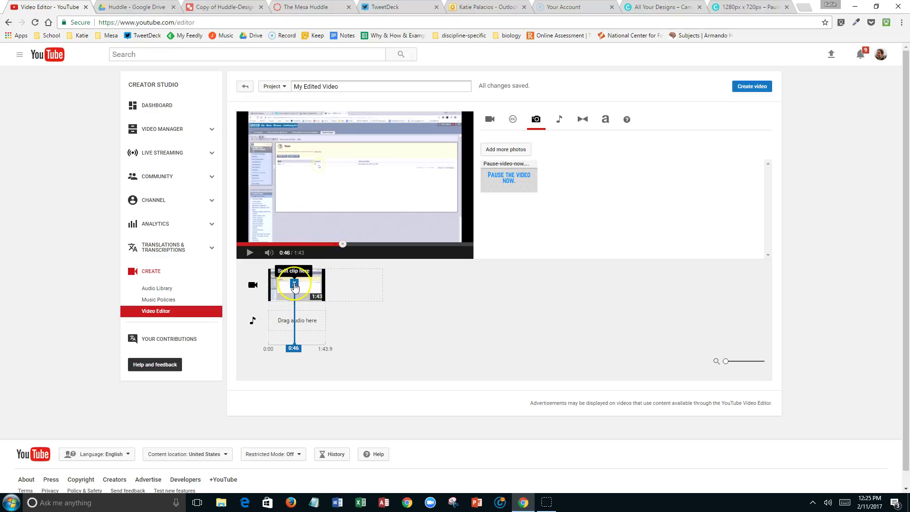
{"action": "left_click", "coordinate": [294, 284]}
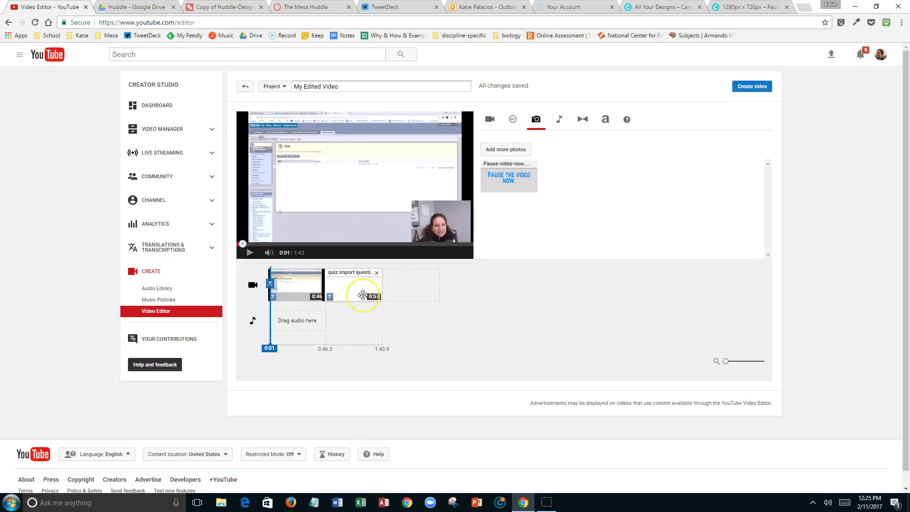
{"action": "left_click", "coordinate": [583, 120]}
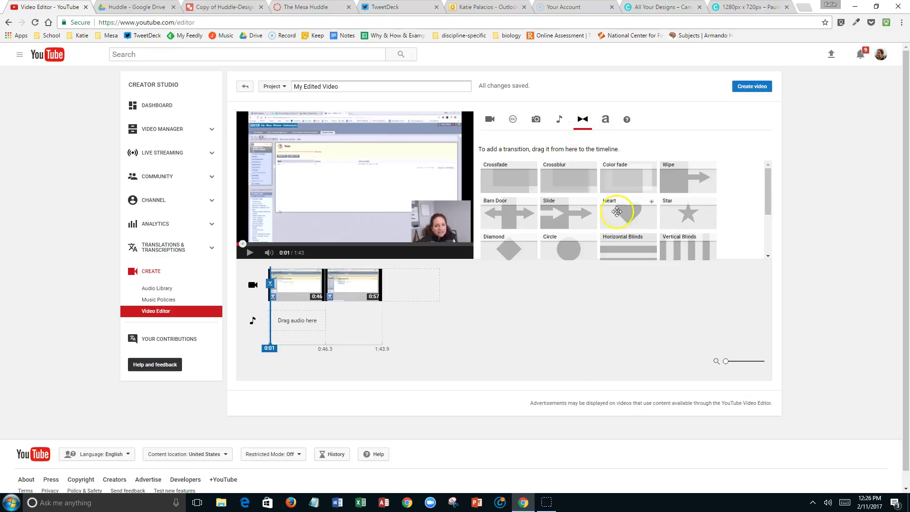
{"action": "left_click", "coordinate": [768, 189]}
{"action": "mouse_move", "coordinate": [768, 190]}
{"action": "left_mouse_down"}
{"action": "mouse_move", "coordinate": [765, 220]}
{"action": "mouse_move", "coordinate": [768, 183]}
{"action": "left_mouse_up"}
{"action": "left_click", "coordinate": [537, 121]}
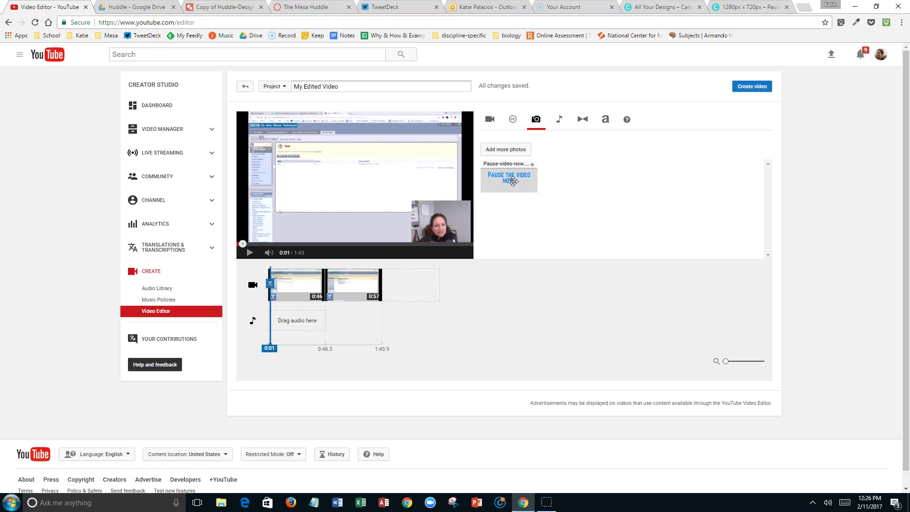
{"action": "left_click", "coordinate": [504, 150]}
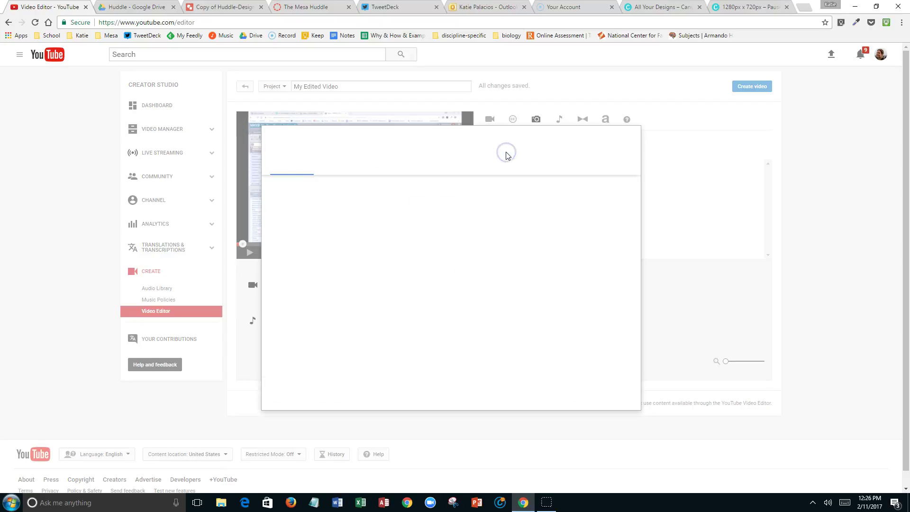
{"action": "left_click", "coordinate": [405, 163]}
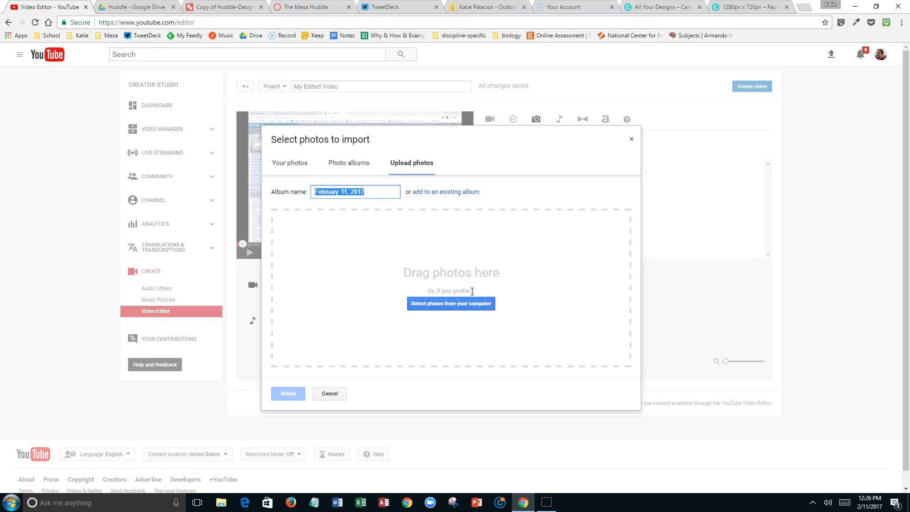
{"action": "left_click", "coordinate": [330, 394]}
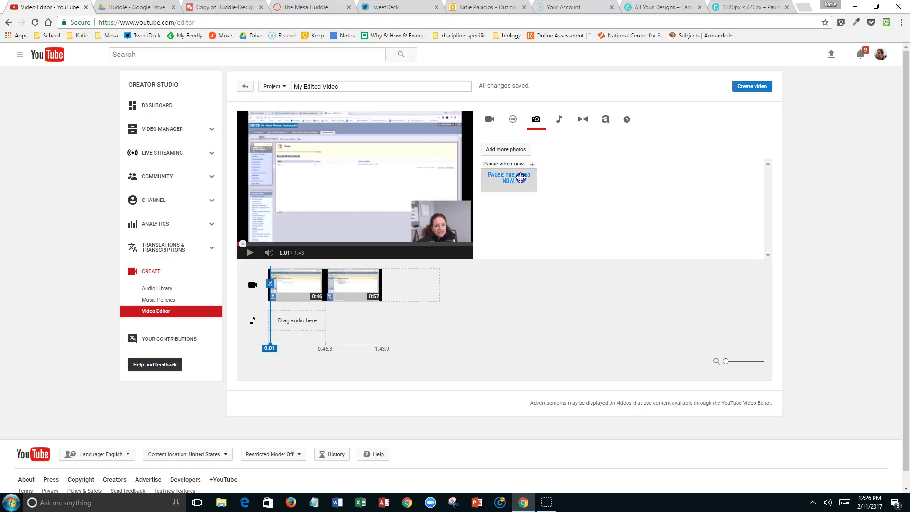
- Drop the 'Pause the video now' photo between the 0:46 and 0:57 clips as a 5-second clip
{"action": "left_click_drag", "start_coordinate": [520, 178], "coordinate": [324, 285]}
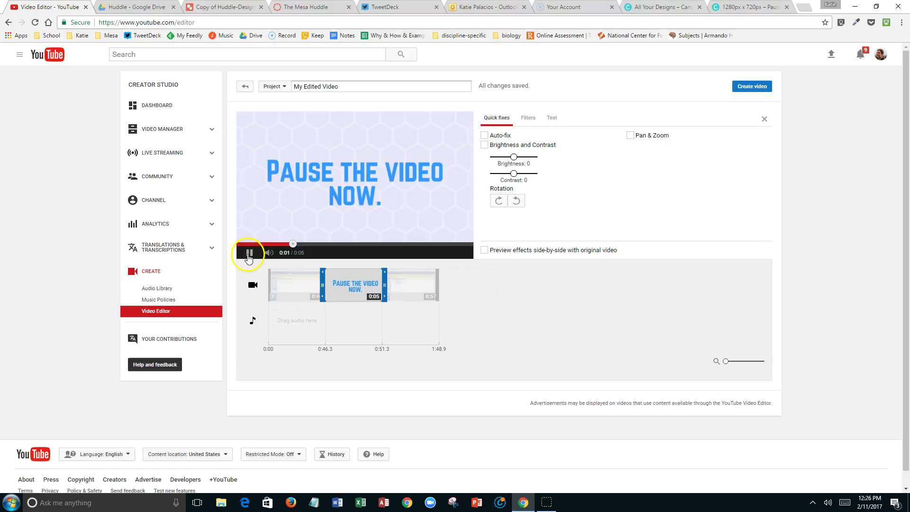
{"action": "left_click", "coordinate": [253, 286]}
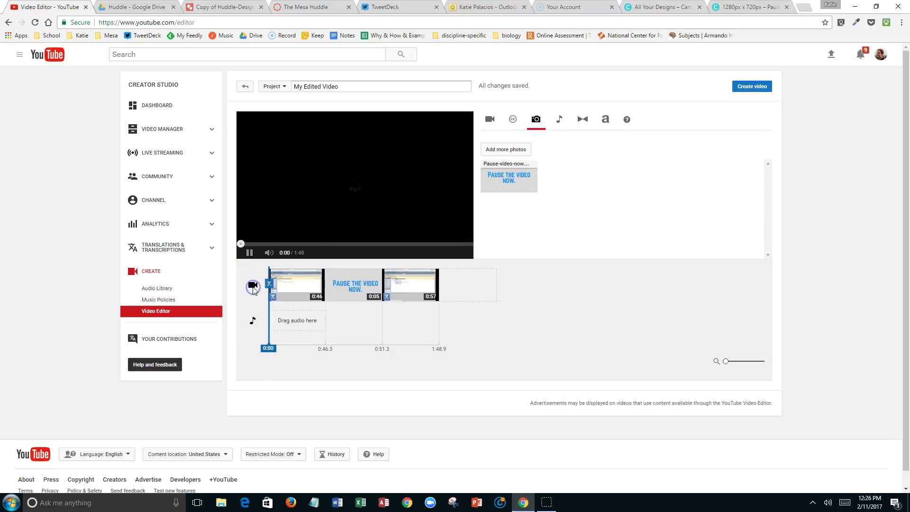
{"action": "left_click", "coordinate": [249, 253]}
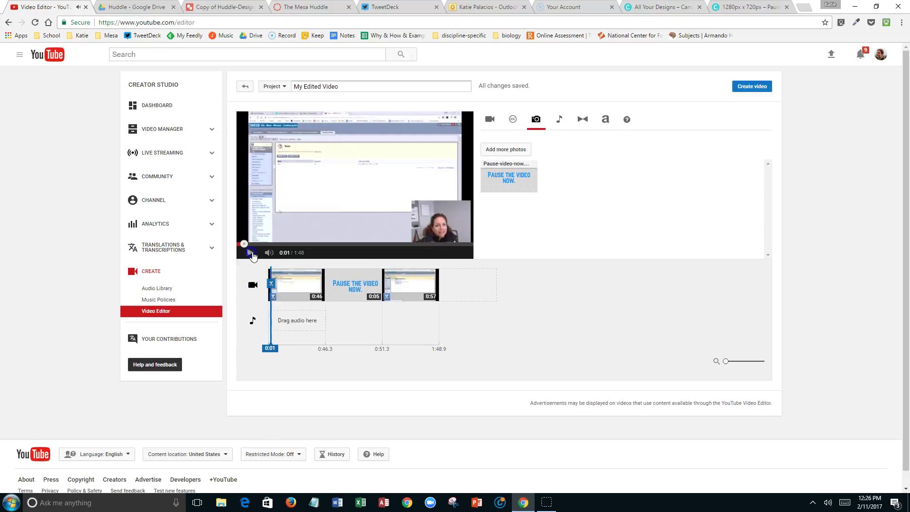
- Scrub the project preview to about 0:39 and play it to check the inserted image
{"action": "left_click", "coordinate": [247, 245]}
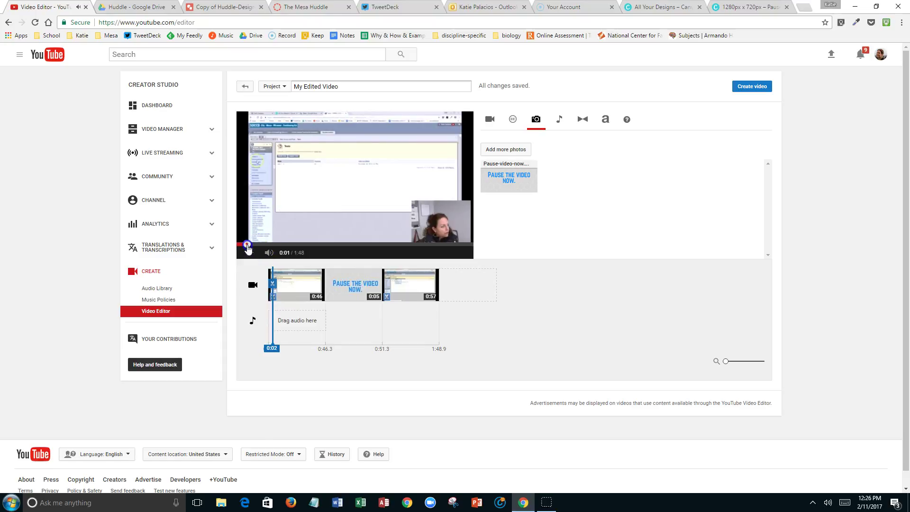
{"action": "left_click_drag", "start_coordinate": [247, 247], "coordinate": [326, 246]}
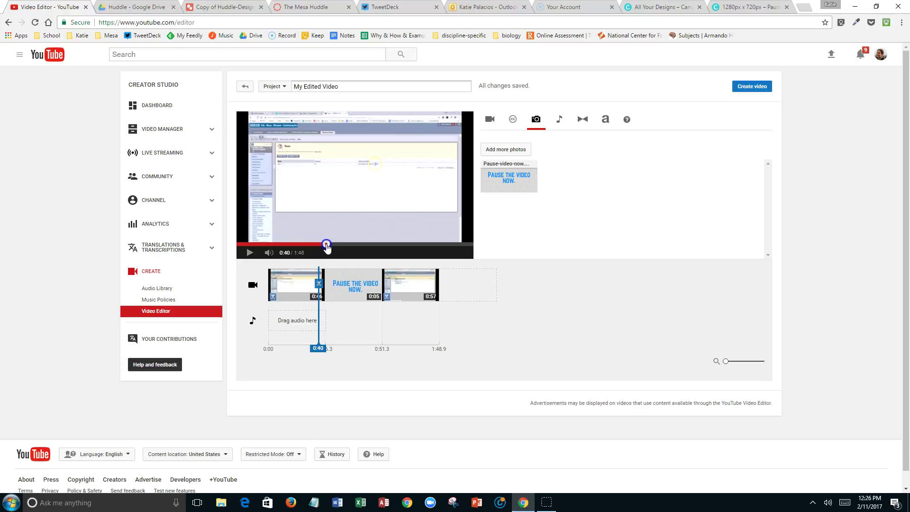
{"action": "left_click", "coordinate": [250, 252]}
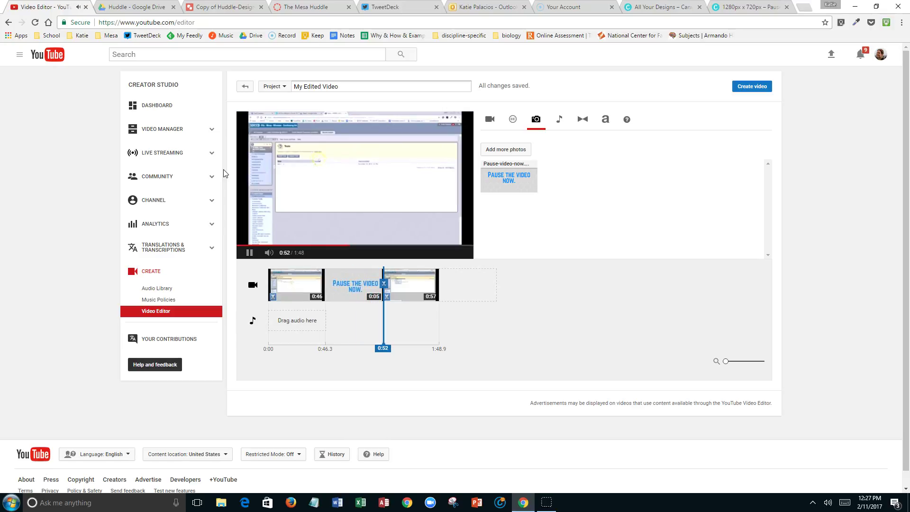
- Trim the pause image clip out from 5 to 10 seconds and replay the 1:54 project
{"action": "left_click", "coordinate": [250, 252]}
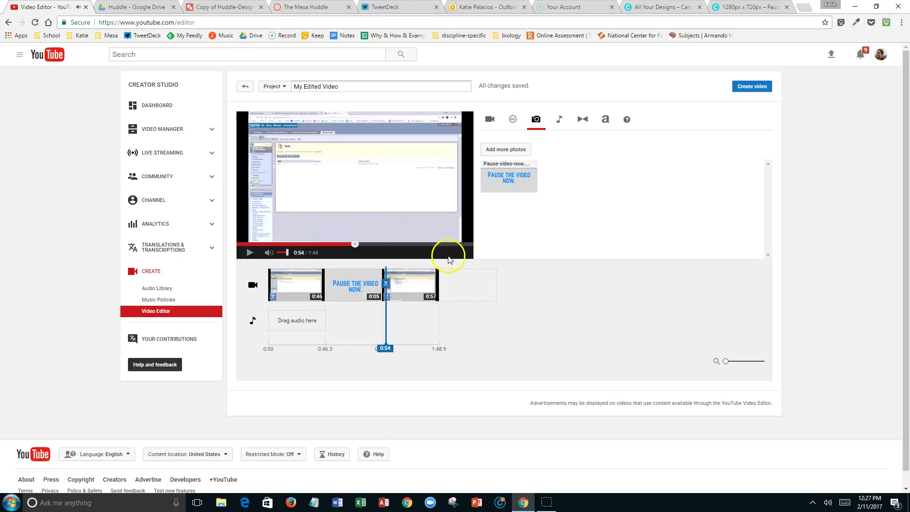
{"action": "left_click", "coordinate": [372, 295]}
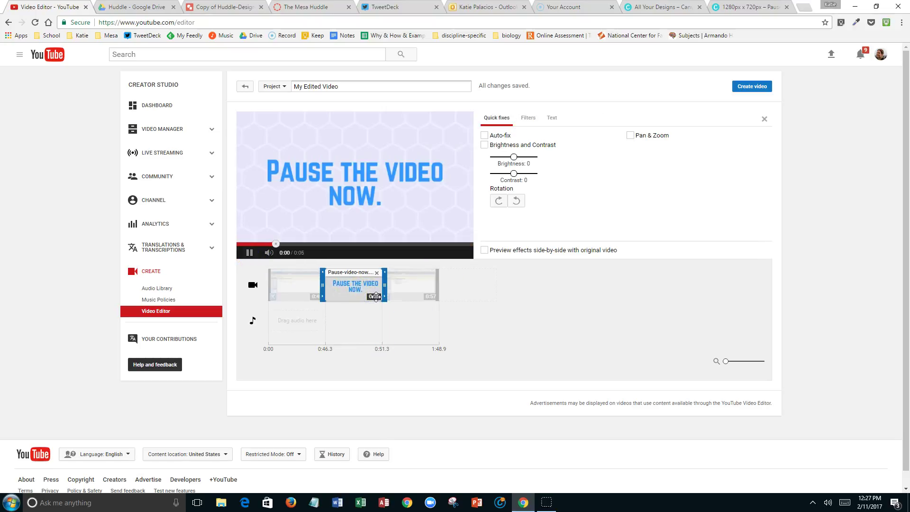
{"action": "left_click_drag", "start_coordinate": [384, 285], "coordinate": [411, 284]}
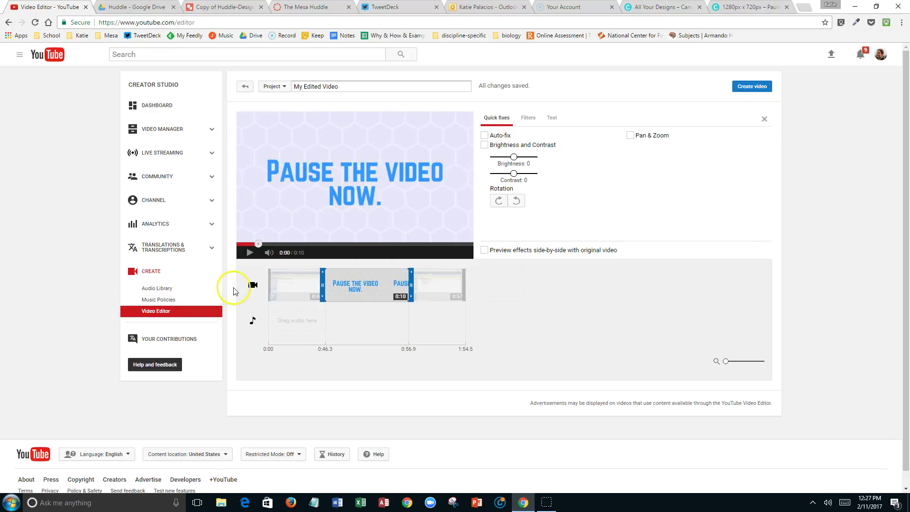
{"action": "left_click", "coordinate": [253, 287]}
{"action": "left_click", "coordinate": [250, 252]}
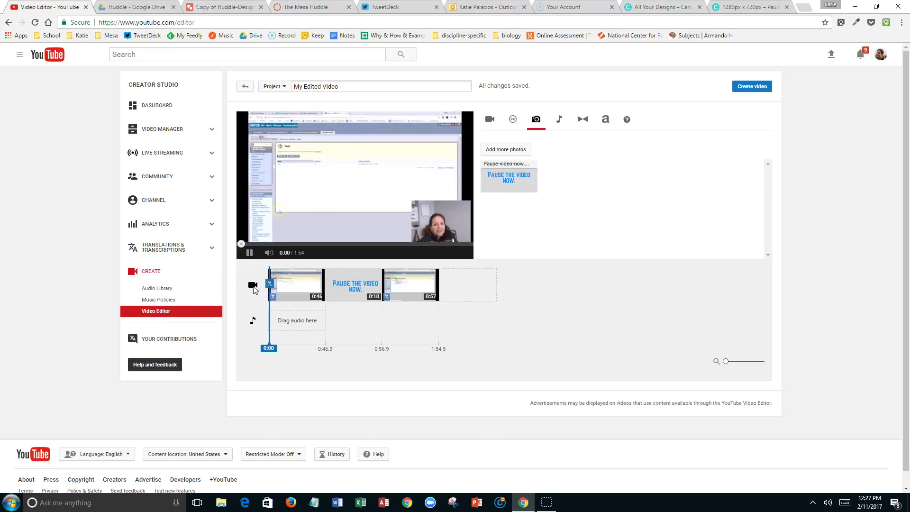
{"action": "left_click", "coordinate": [249, 253]}
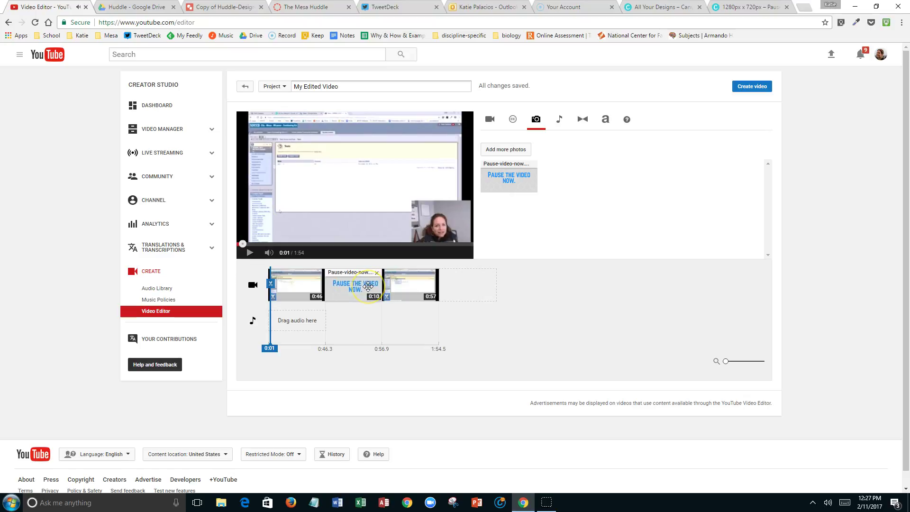